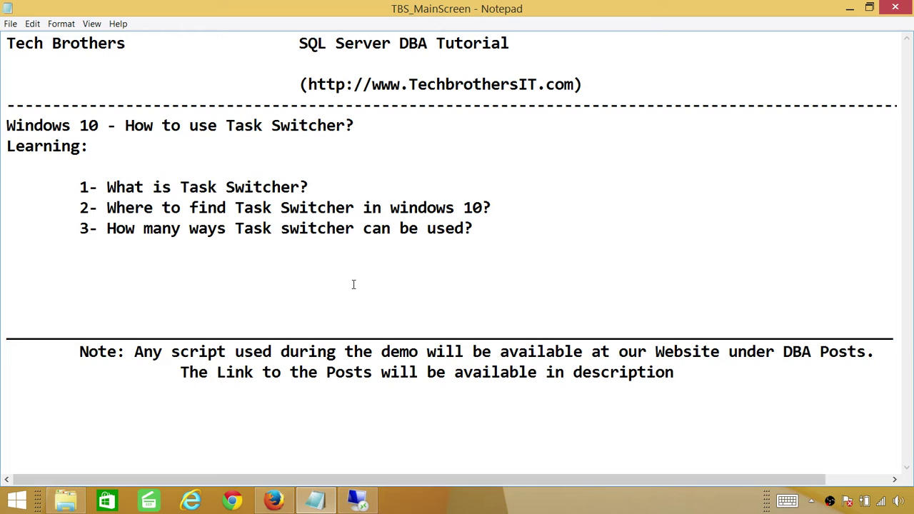
Connect through the Windows Server 2012 R2 session to the TBSWIN10 Windows 10 virtual machine's desktop.
left_click(357, 500)
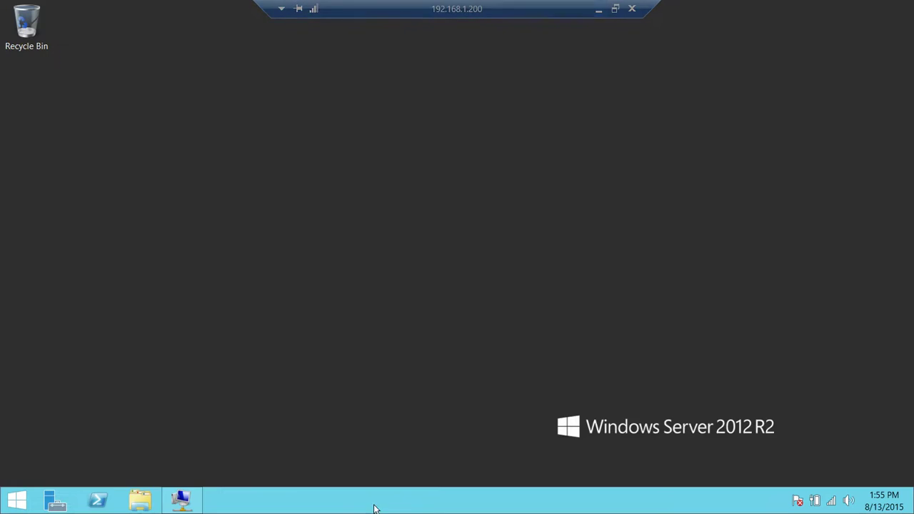
left_click(182, 500)
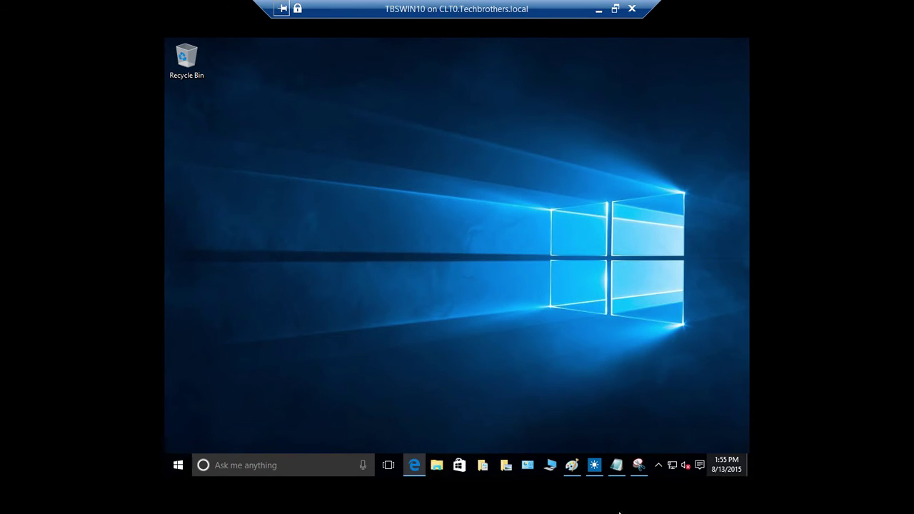
Review the Edge, Snipping Tool, Notepad, Weather and Paint windows in Task View, then show the Start menu.
left_click(388, 466)
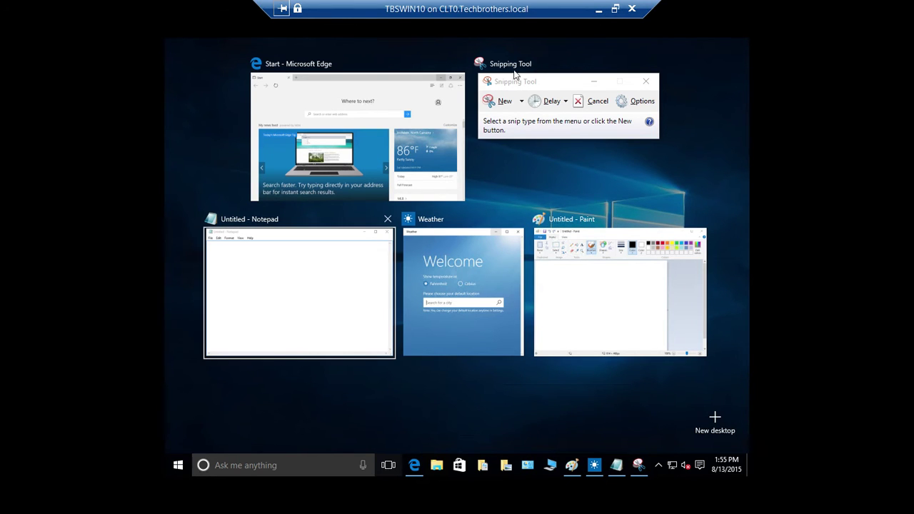
left_click(178, 464)
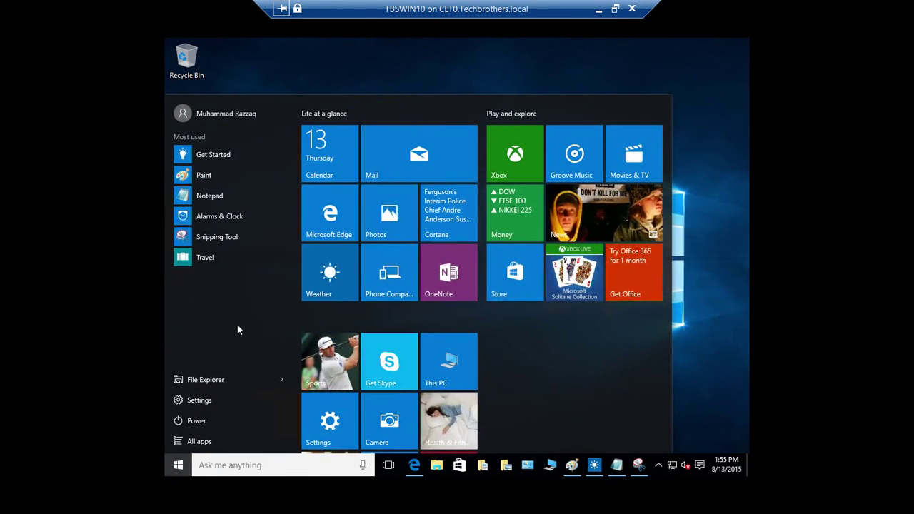
Launch Mail and OneNote from Start, minimizing each to the taskbar.
left_click(427, 177)
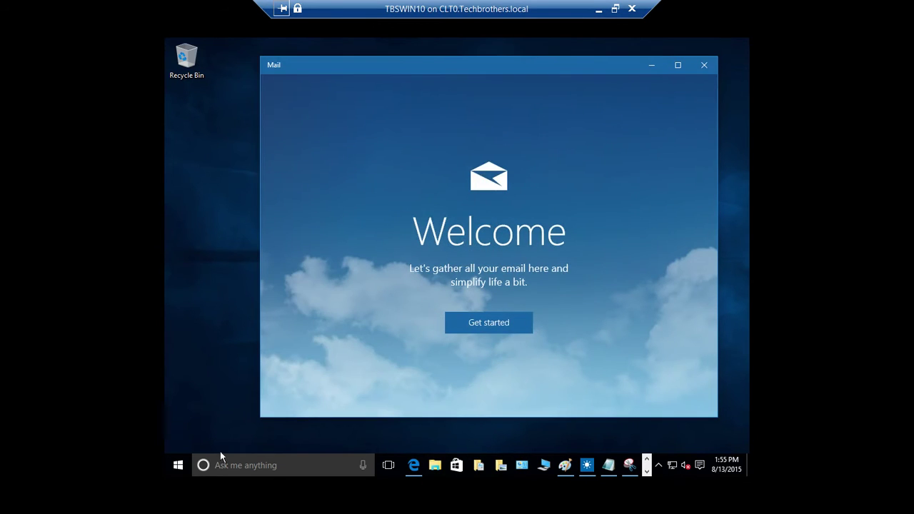
left_click(652, 65)
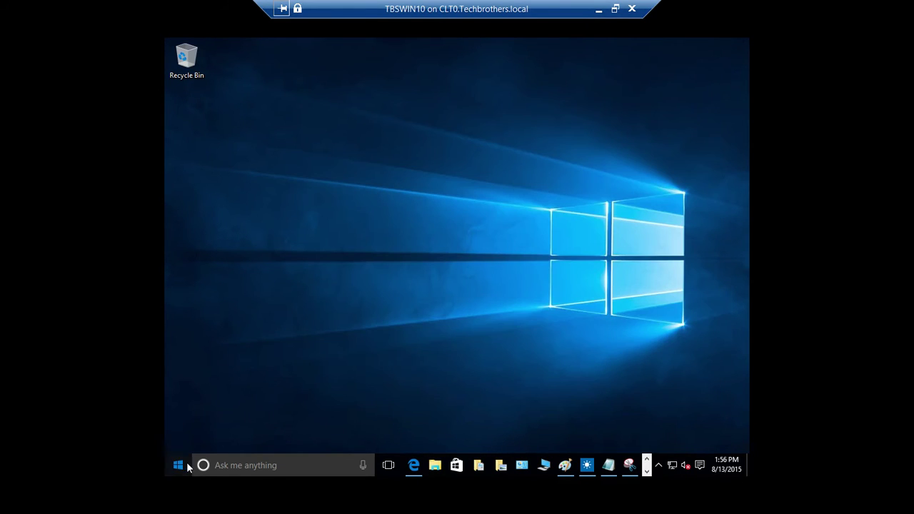
left_click(182, 464)
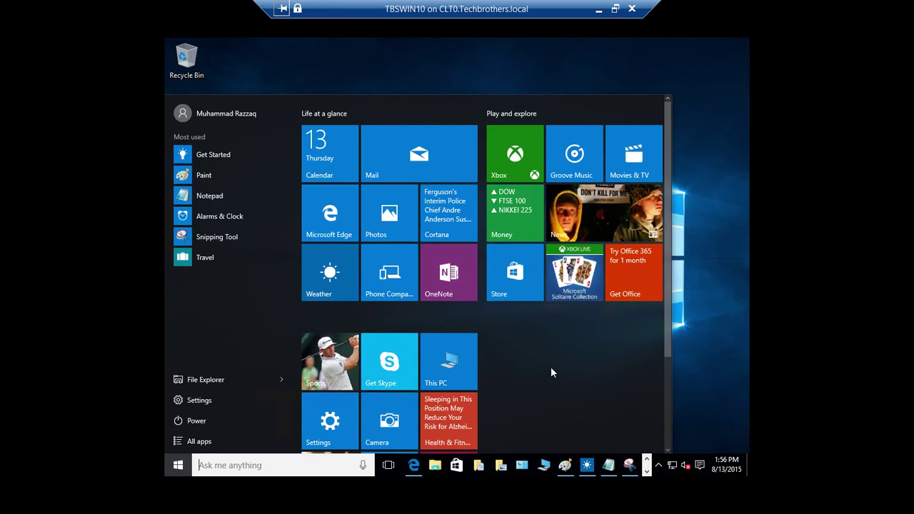
left_click(437, 294)
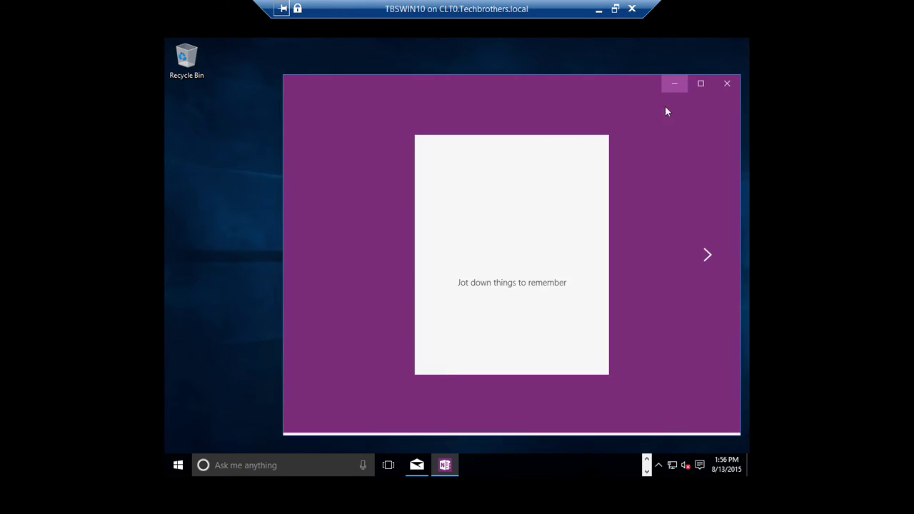
left_click(674, 84)
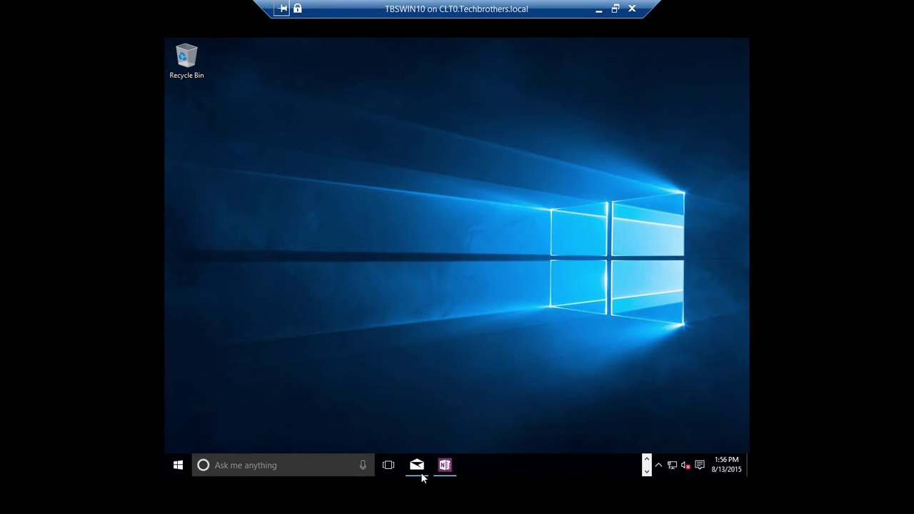
mouse_move(443, 473)
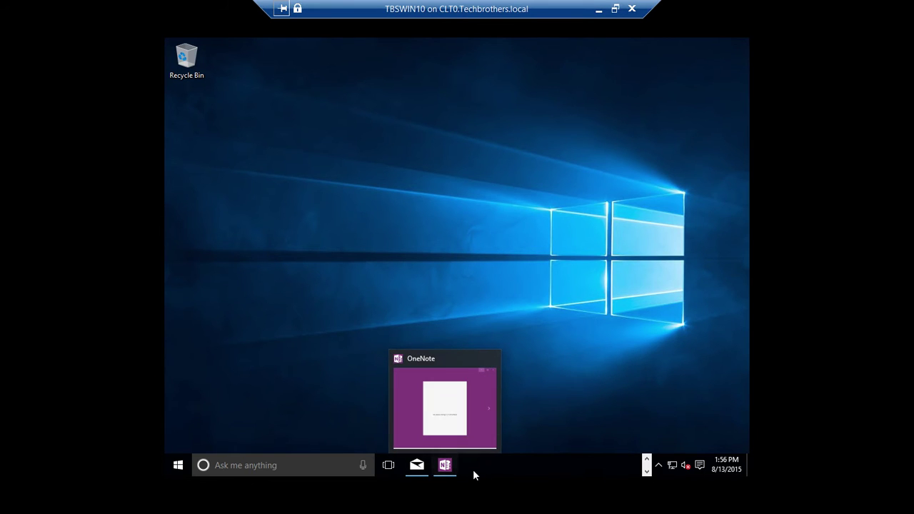
Add a new virtual desktop, switch to Desktop 2, and show both desktops in Task View.
left_click(388, 467)
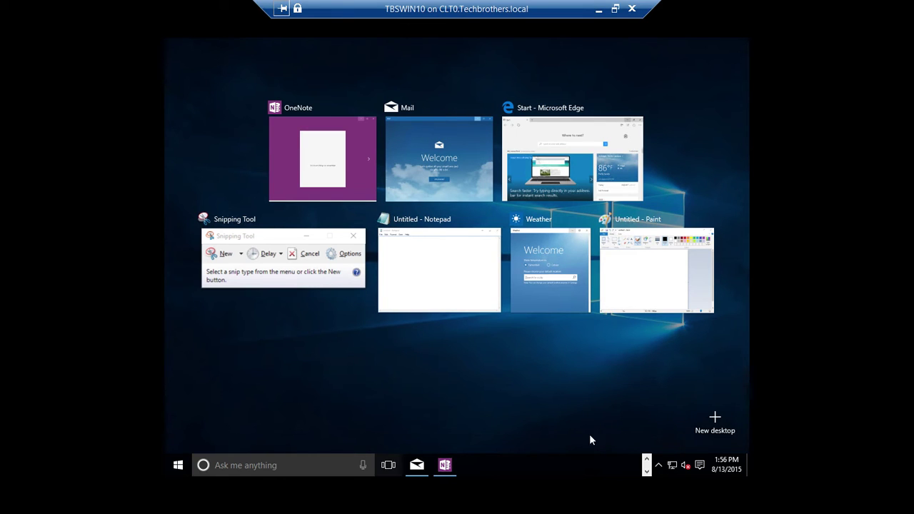
left_click(703, 432)
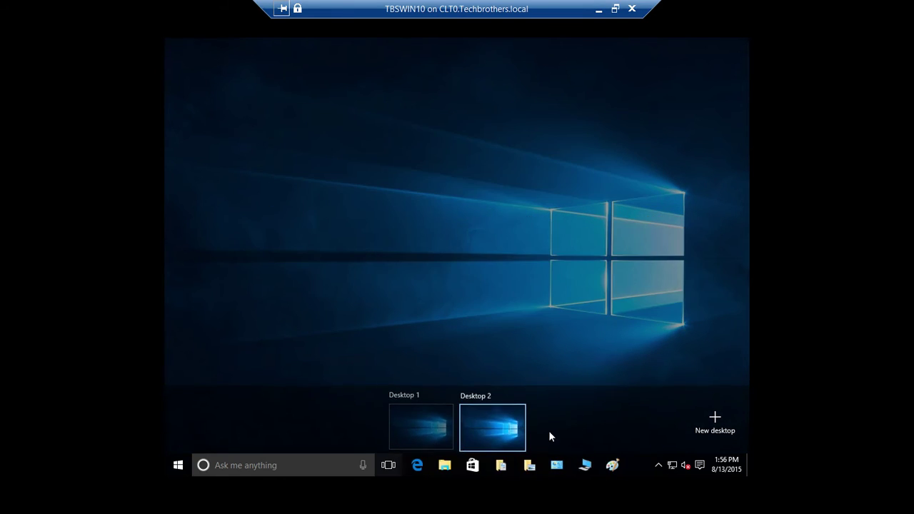
left_click(498, 428)
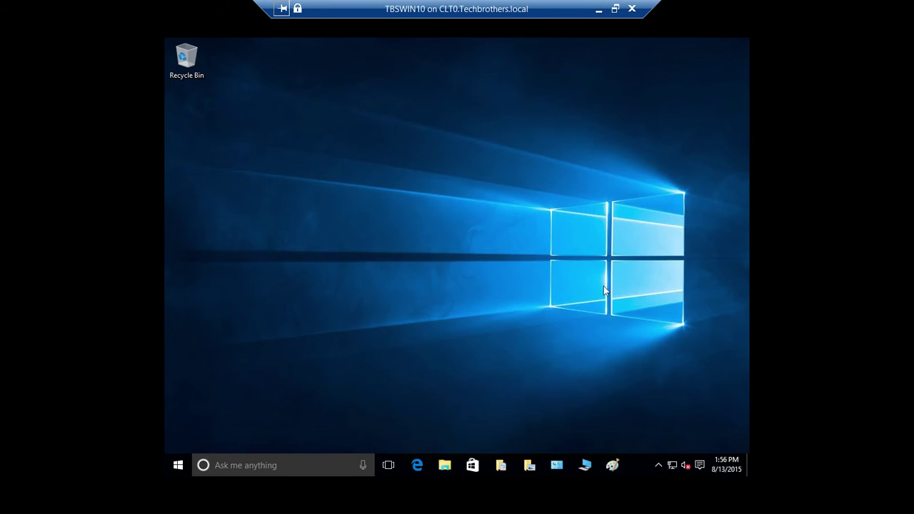
left_click(389, 466)
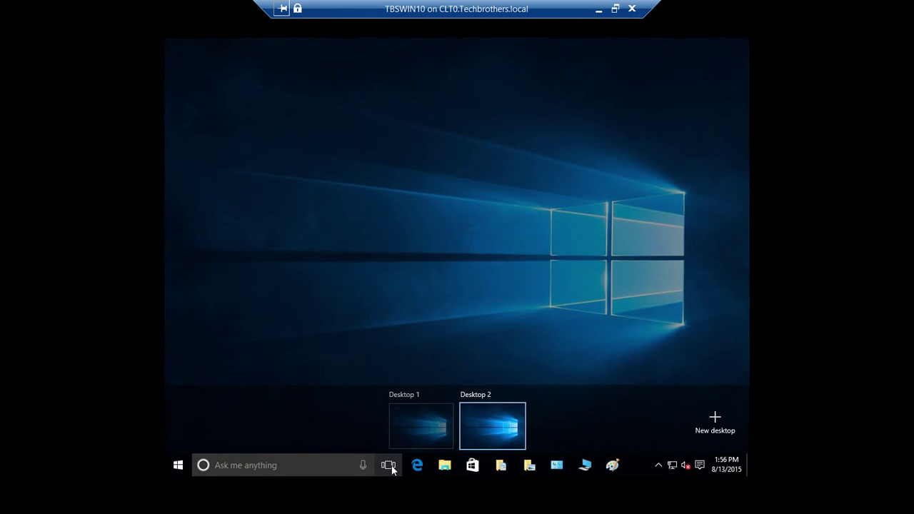
Switch to Desktop 2 from the Task View overview.
mouse_move(396, 435)
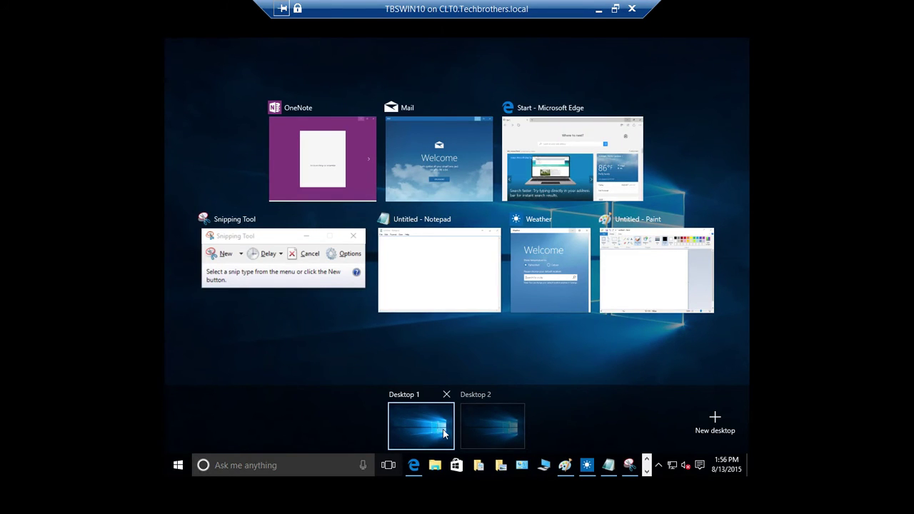
mouse_move(490, 420)
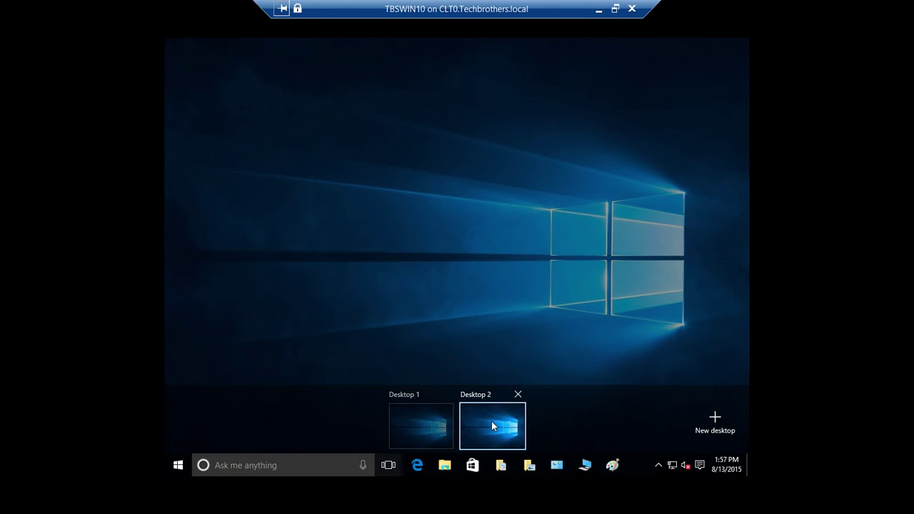
left_click(492, 420)
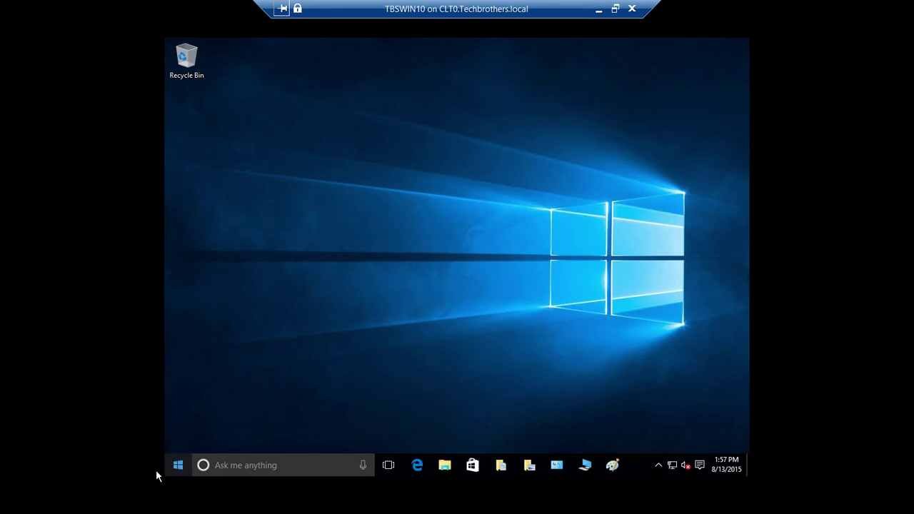
Launch Paint and minimize it, then open an empty Untitled Notepad window.
key("super")
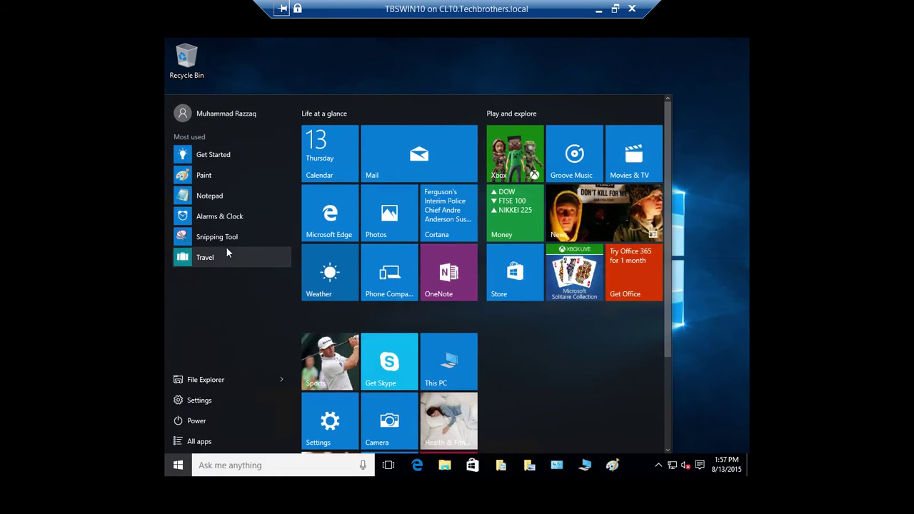
left_click(204, 178)
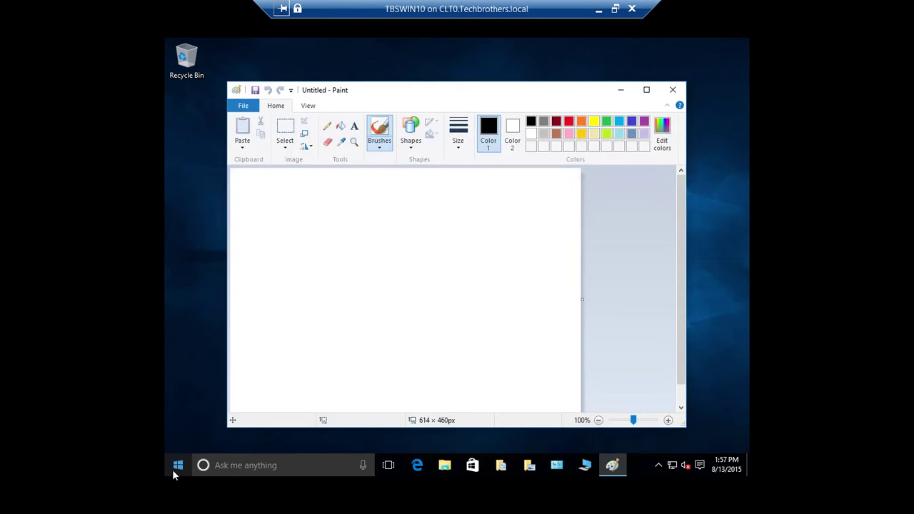
left_click(620, 90)
left_click(184, 464)
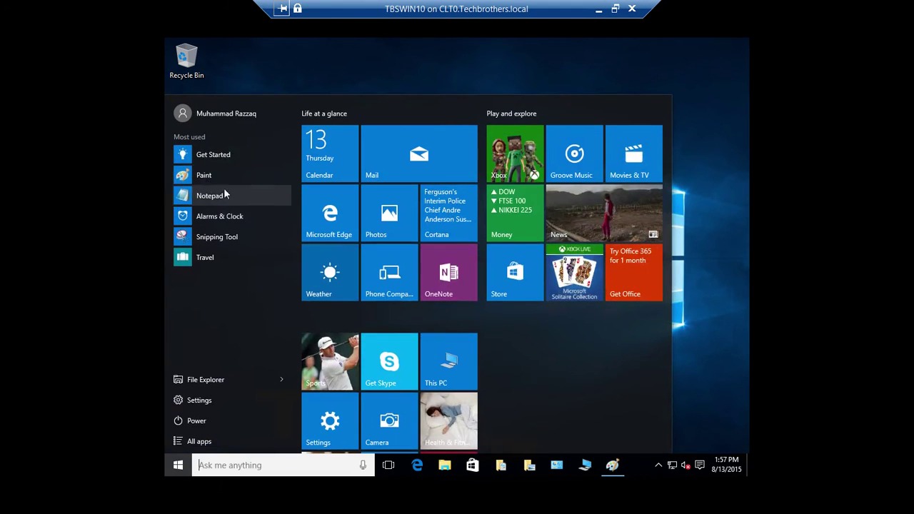
left_click(216, 196)
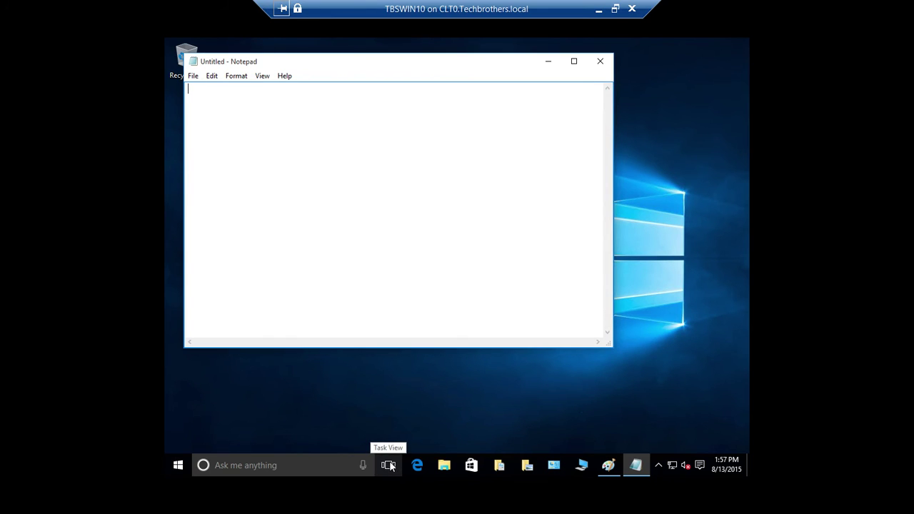
Preview Desktop 1's seven windows, including OneNote, Mail, Edge and Snipping Tool, in Task View.
left_click(389, 465)
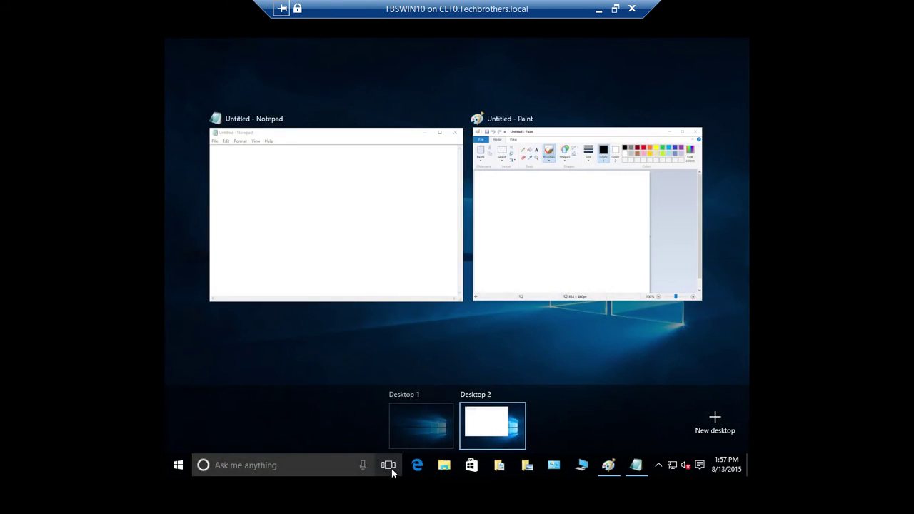
mouse_move(486, 422)
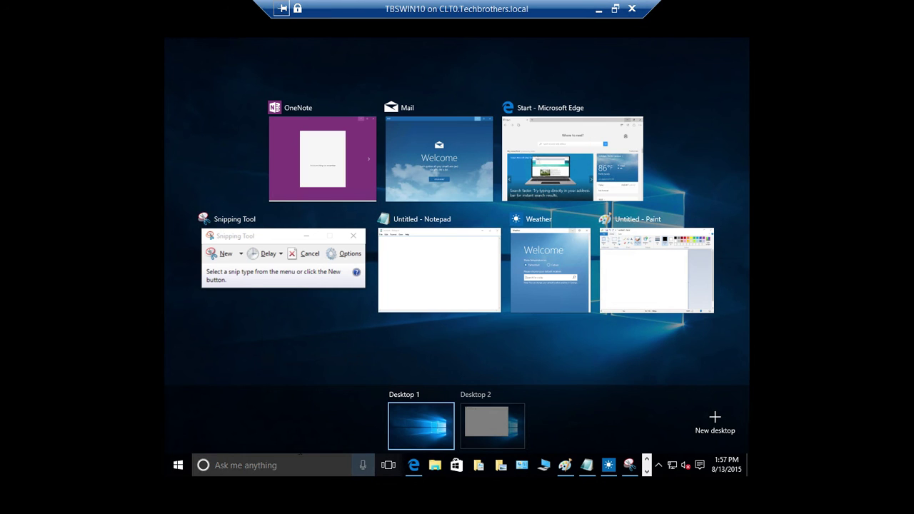
Leave Task View and Alt+Tab through the seven open windows until Notepad is in front.
left_click(388, 465)
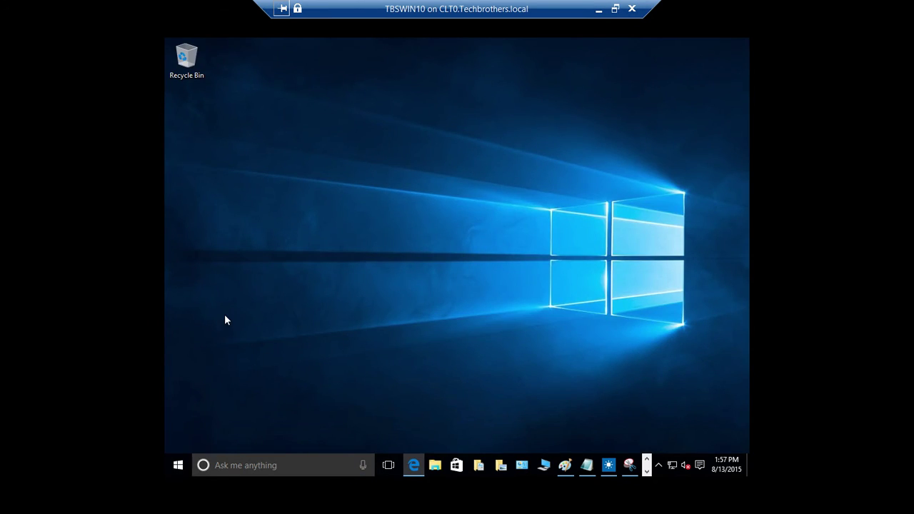
key("alt+Tab")
key("alt+Tab")
key("alt+Tab")
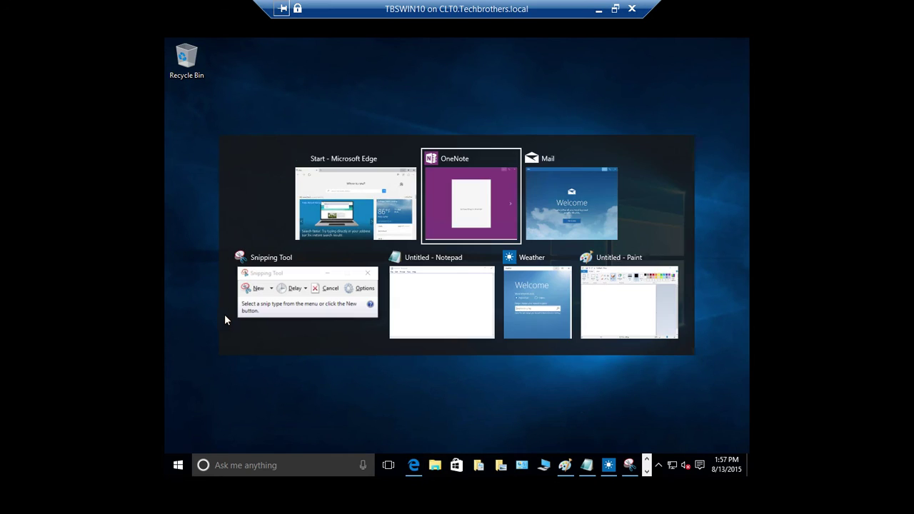
key("alt+Tab")
key("alt+Tab")
key("alt+Tab")
key("alt+Tab")
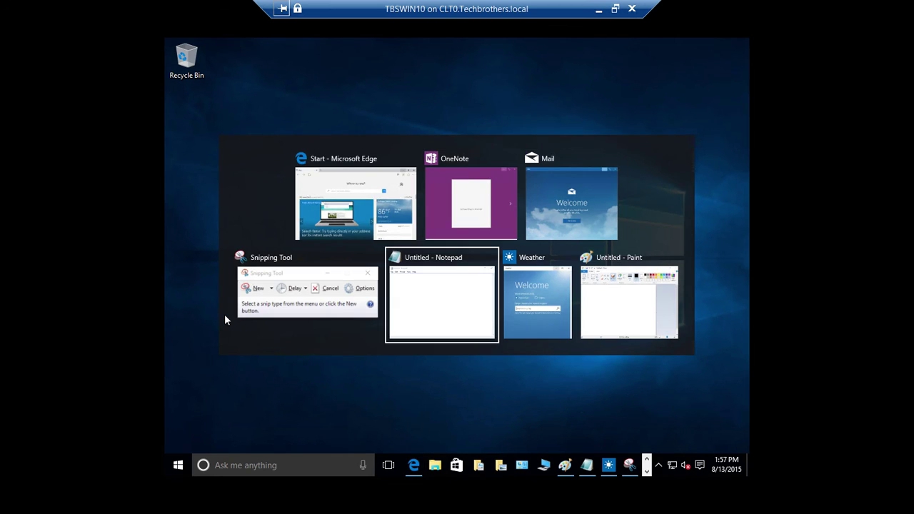
key("alt+Tab")
key("alt+Tab")
key("alt+Tab")
key("alt+Tab")
key("alt+Tab")
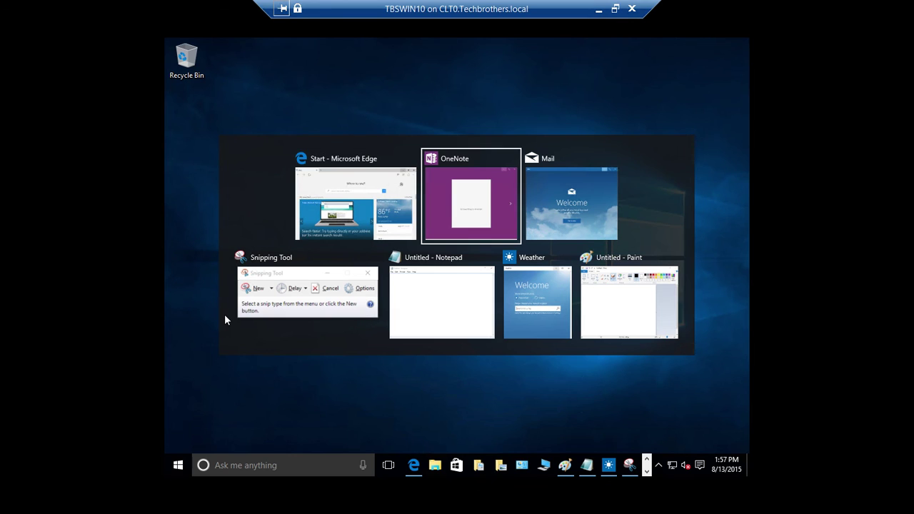
key("alt+Tab")
key("alt+Tab")
key("alt+Tab")
key("alt+Tab")
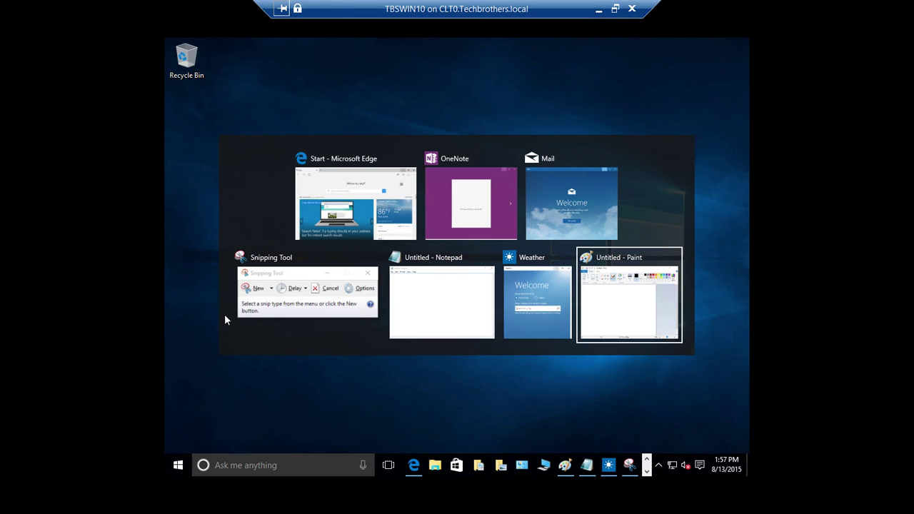
key("alt+Tab")
key("alt+Tab")
key("alt+Tab")
key("alt+Tab")
key("alt+Tab")
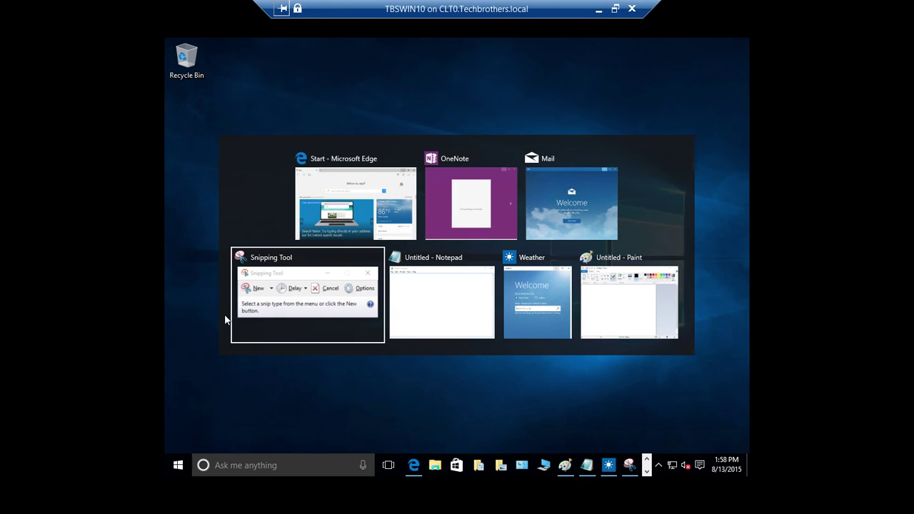
key("alt+Tab")
key("alt+Tab")
key("alt+Tab")
key("alt+Tab")
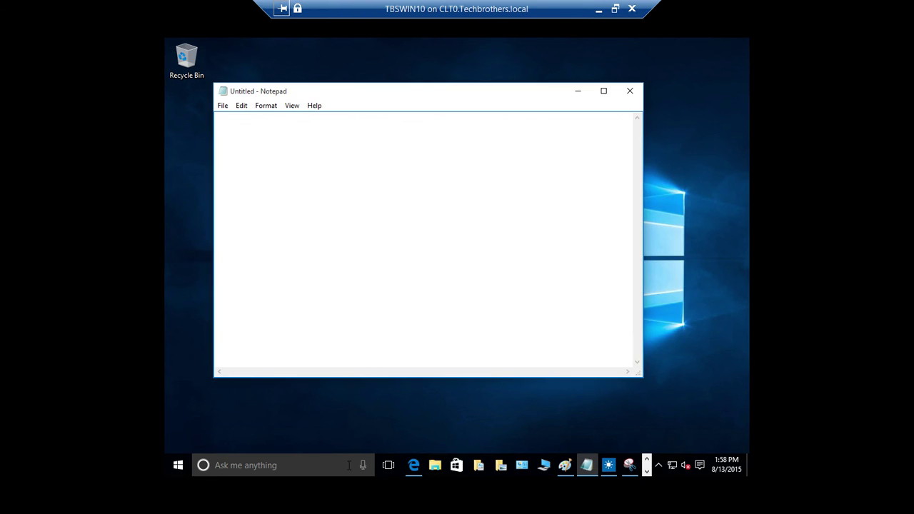
Switch to Desktop 2, toggle from Notepad to Paint, then minimize the Remote Desktop session.
left_click(389, 464)
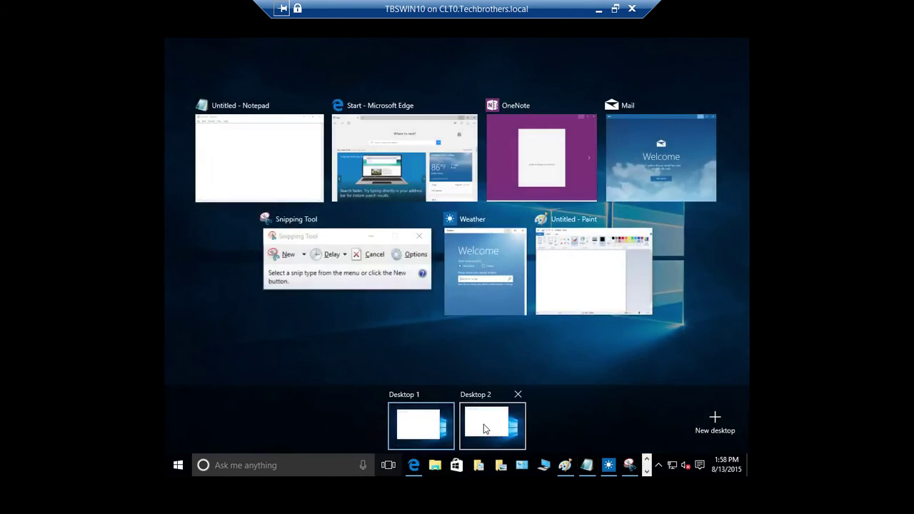
left_click(484, 423)
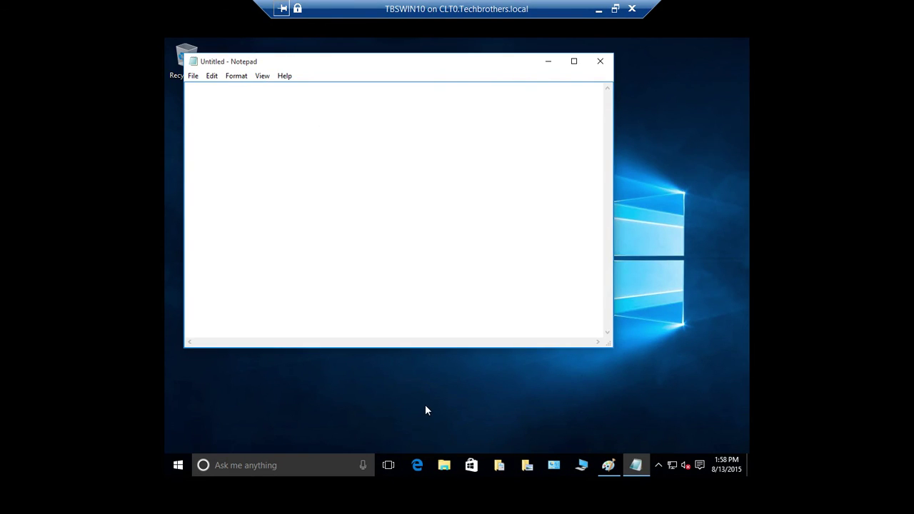
key("alt+Tab")
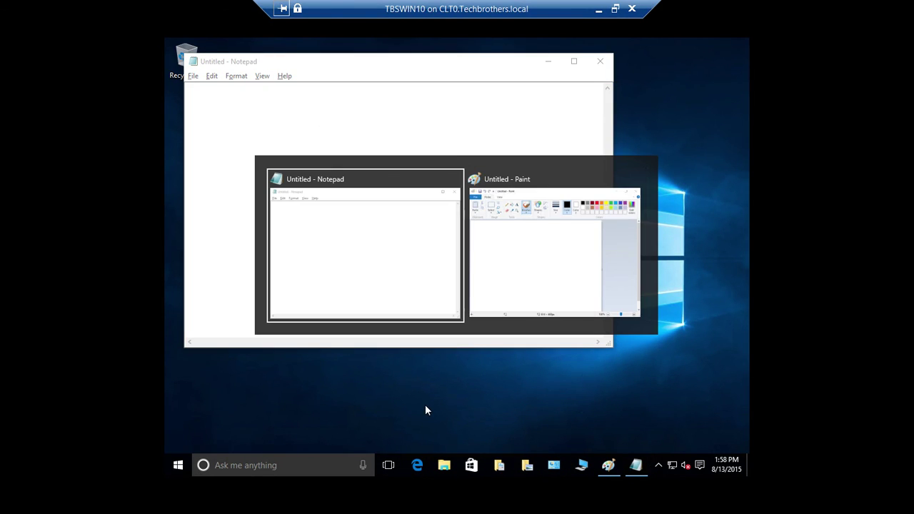
key("alt+Tab")
key("alt+Tab")
key("alt+Tab")
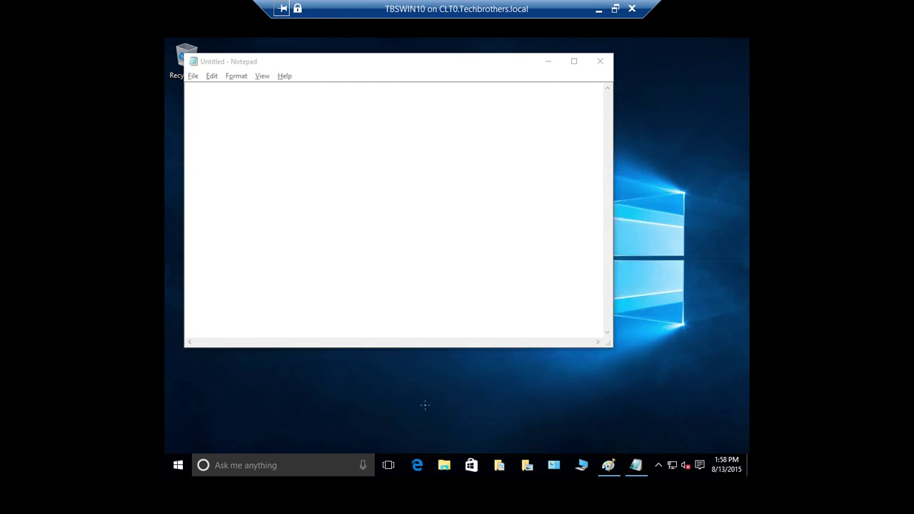
left_click(606, 11)
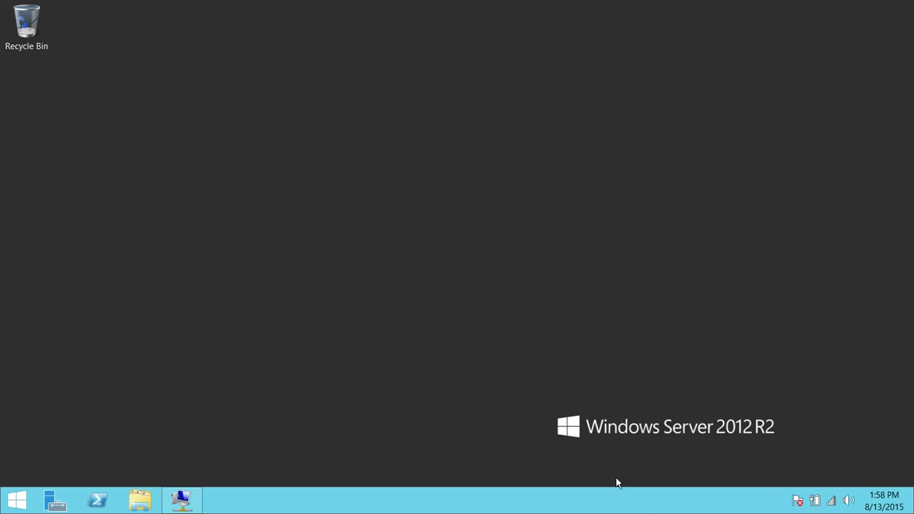